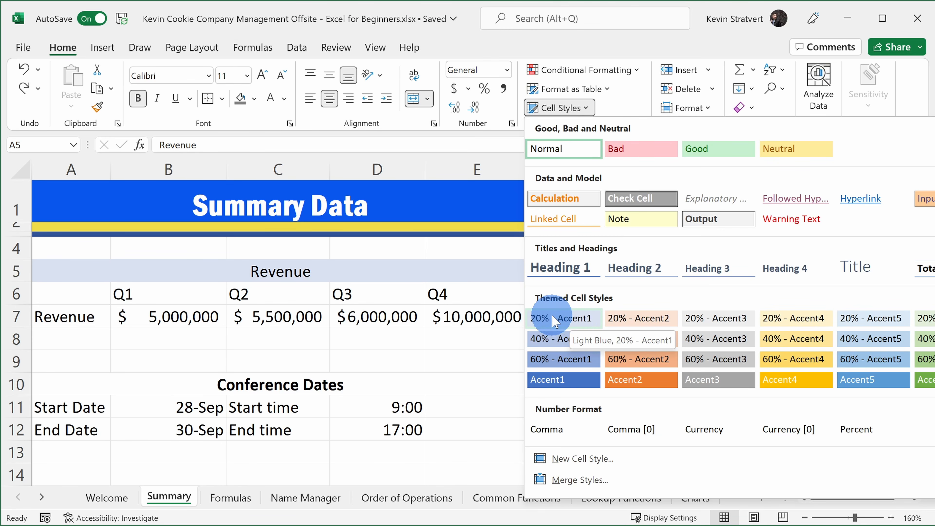
click(463, 304)
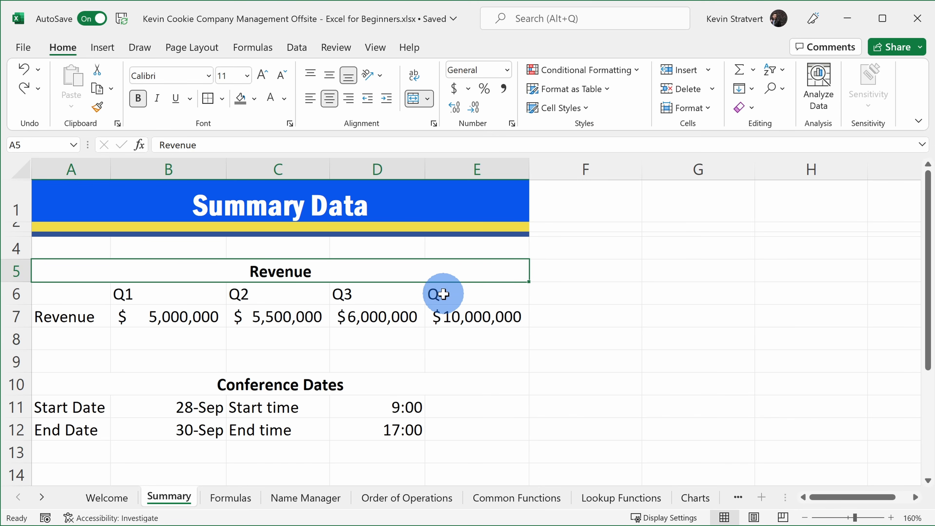
right_click(321, 270)
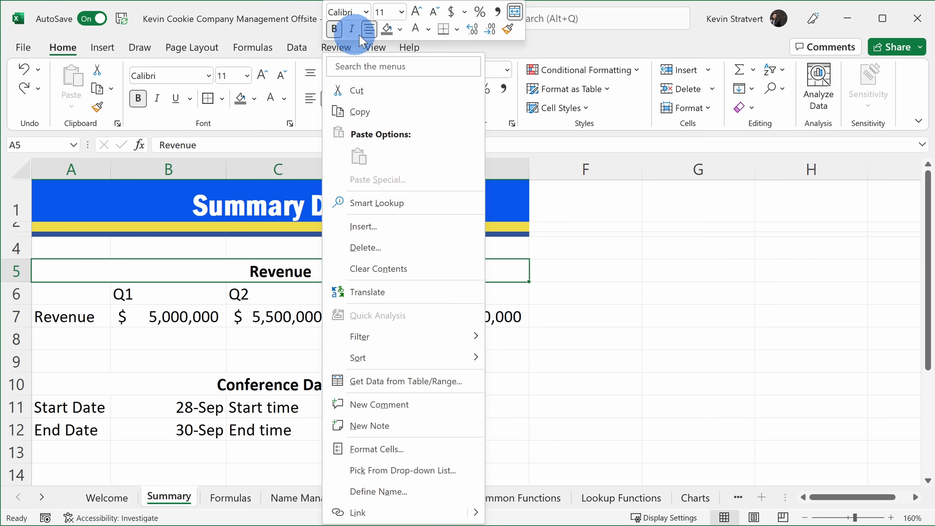
click(287, 268)
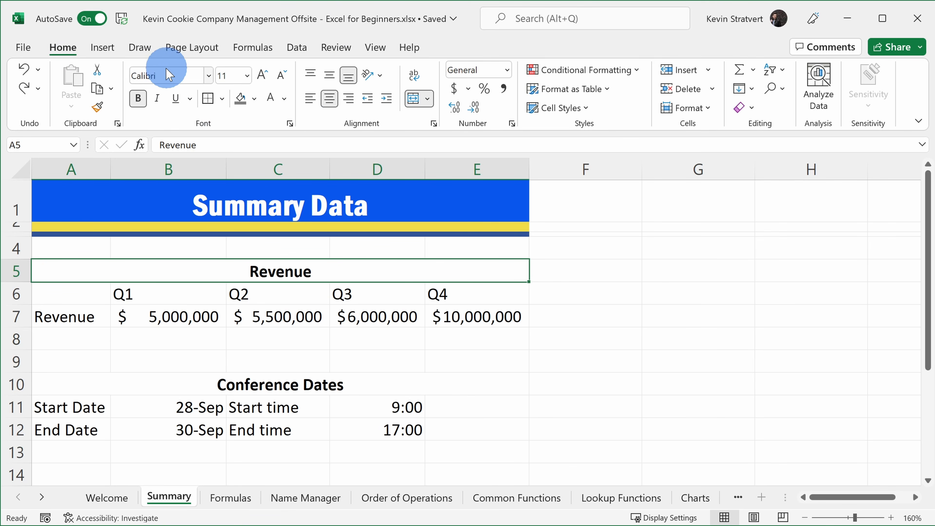
click(139, 99)
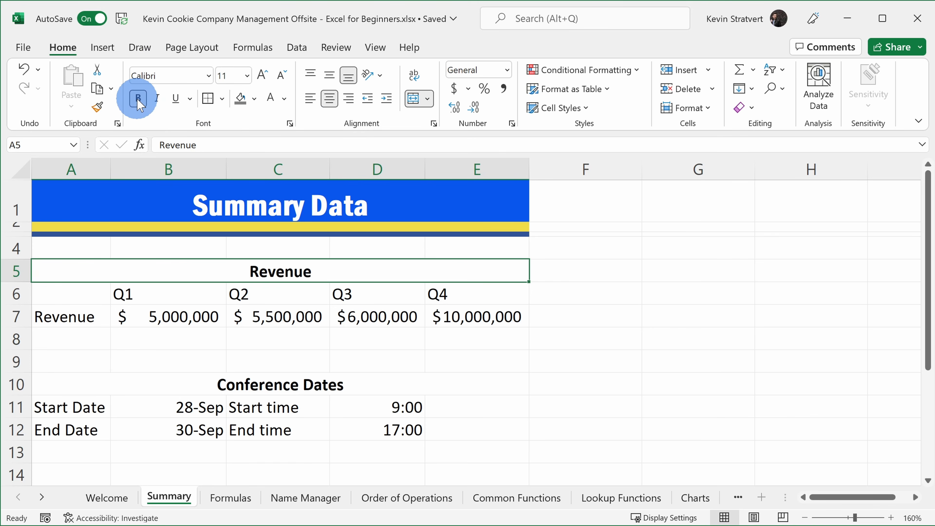
click(288, 280)
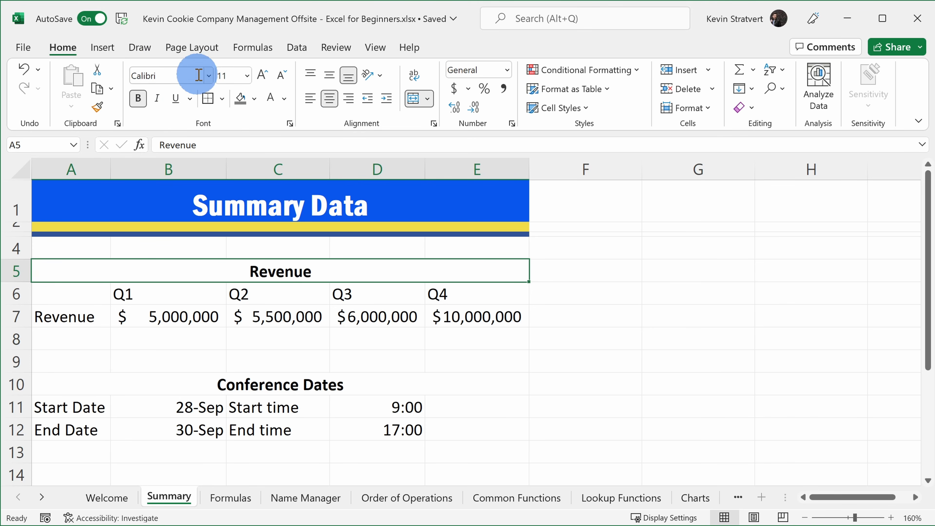
click(208, 75)
click(209, 76)
click(247, 76)
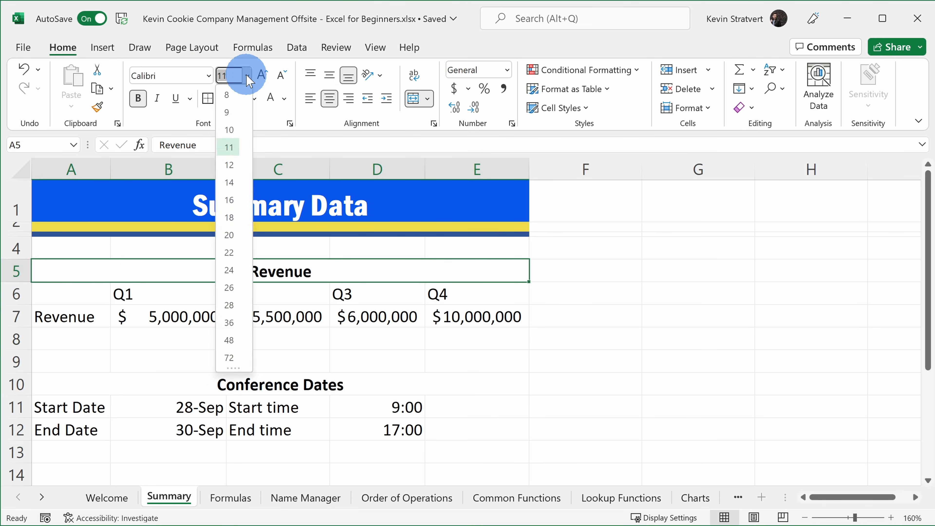
click(262, 74)
click(283, 76)
Fill the merged Revenue heading in row 5 with the dark gray theme color.
click(241, 98)
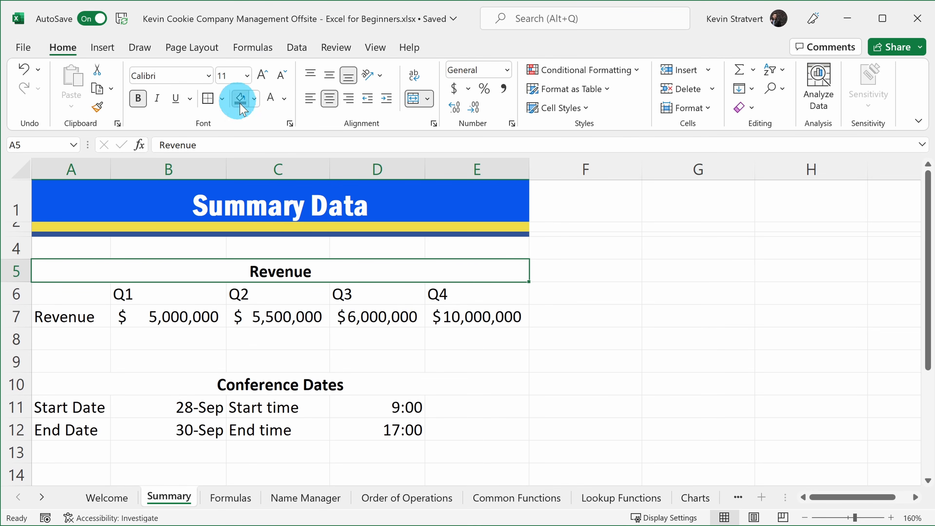
click(255, 100)
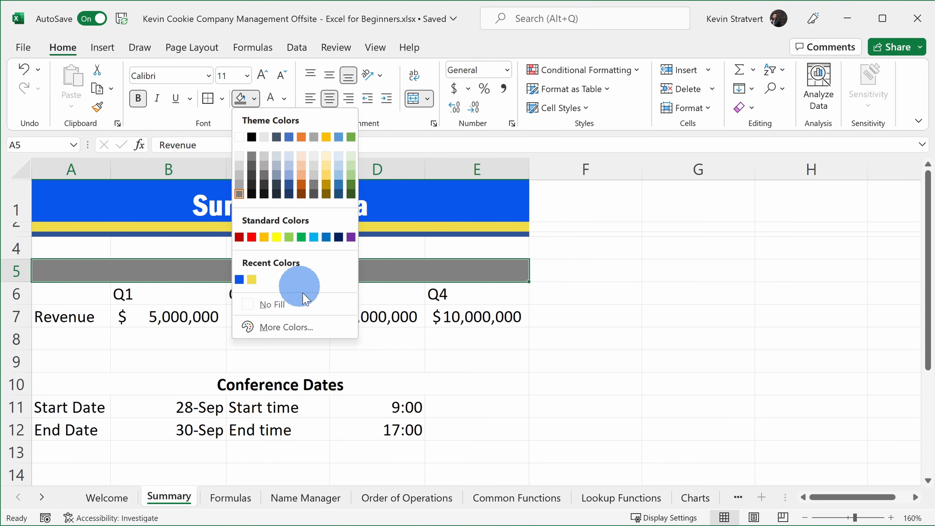
click(295, 327)
drag(58, 271, 328, 184)
click(348, 212)
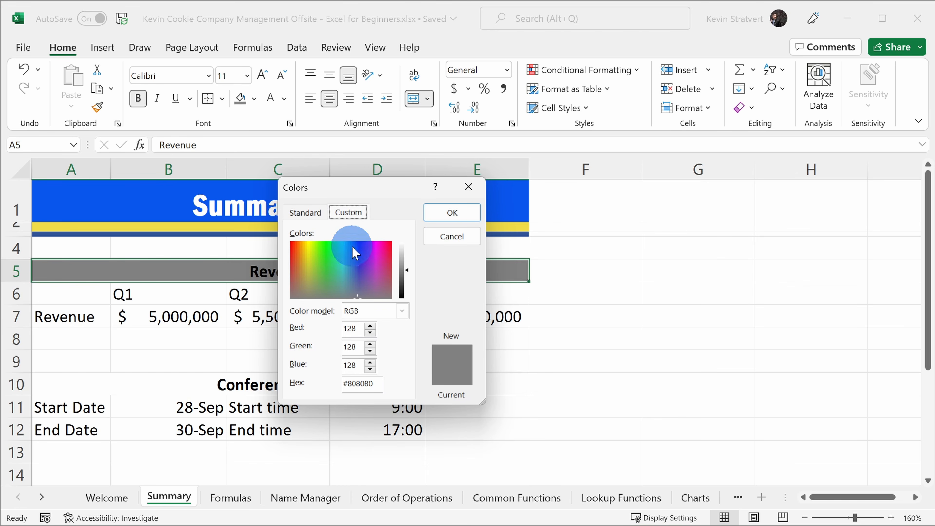
click(468, 188)
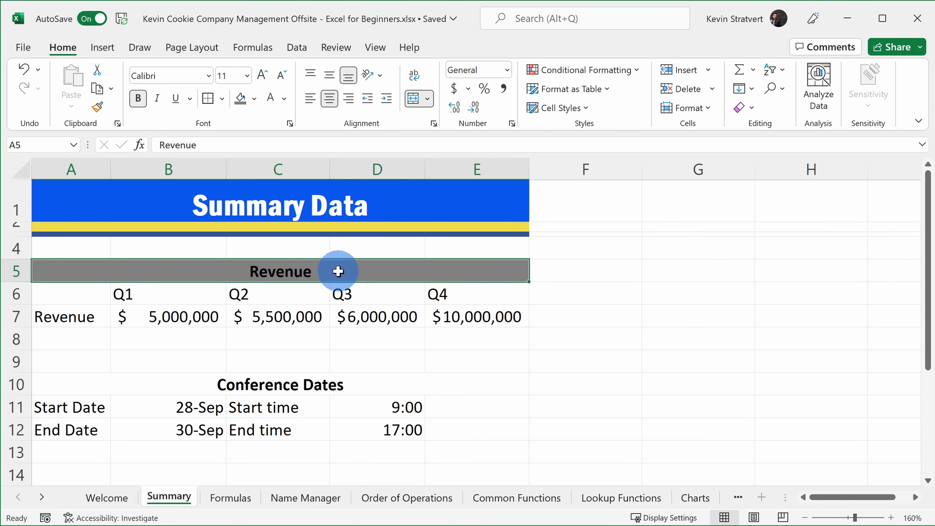
Set the Revenue heading's font color to white and add outside borders around it.
click(284, 100)
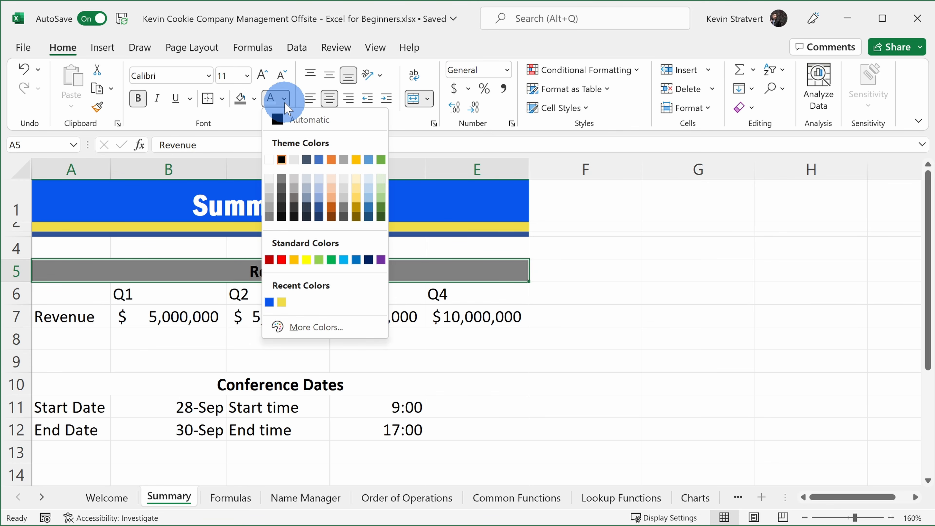
click(269, 161)
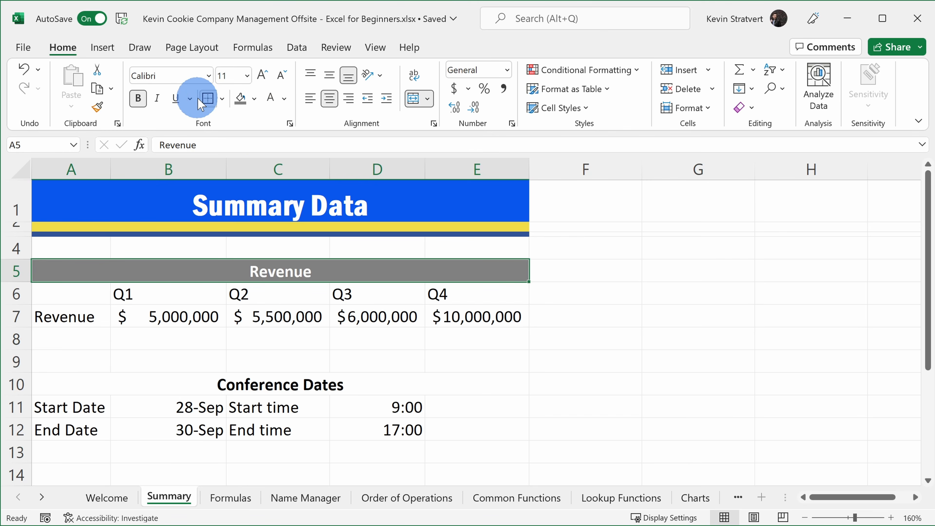
click(222, 99)
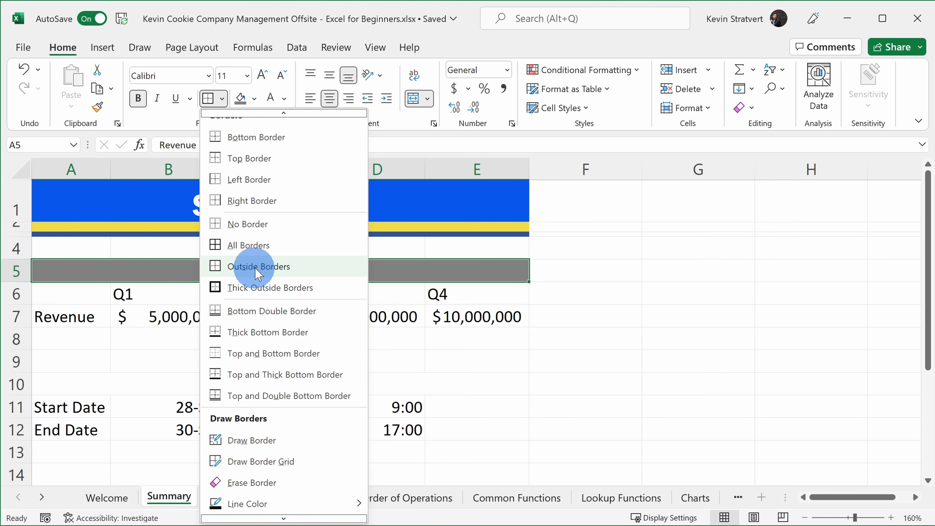
click(260, 274)
click(315, 312)
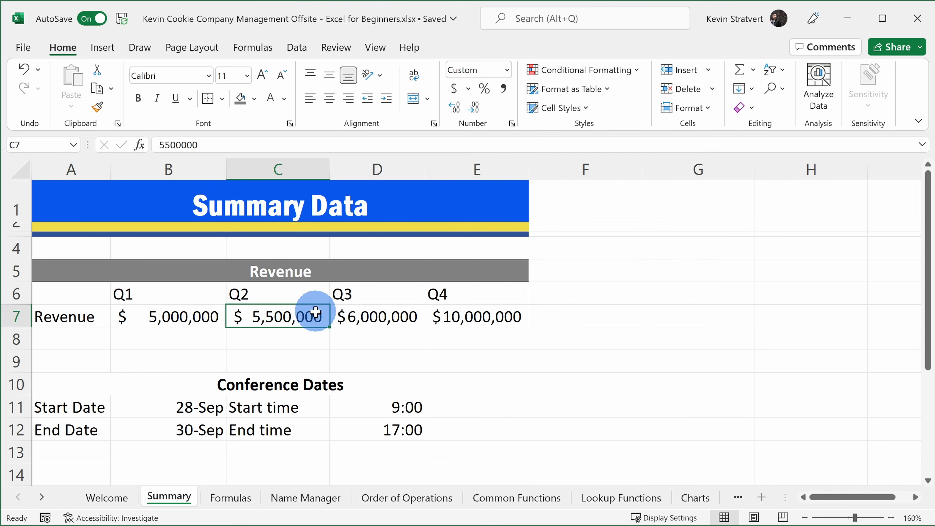
scroll(308, 312, down, 2)
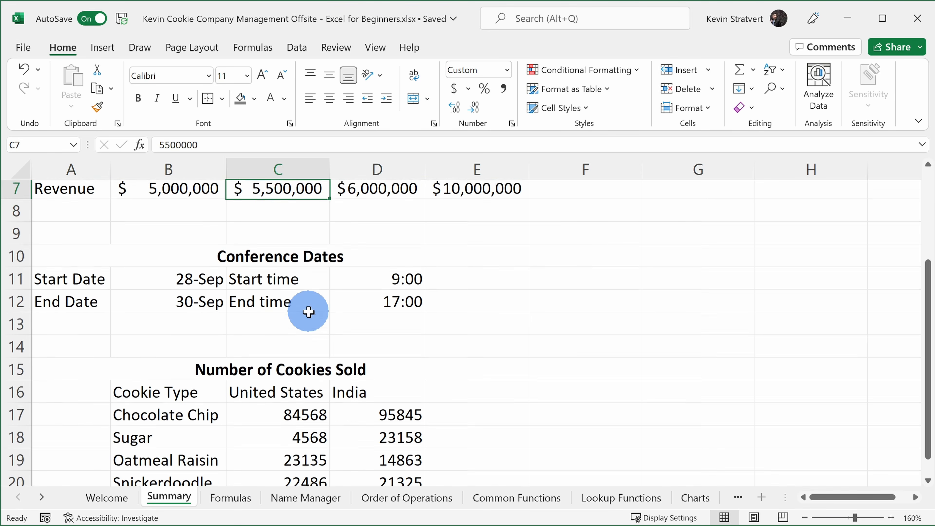
click(306, 247)
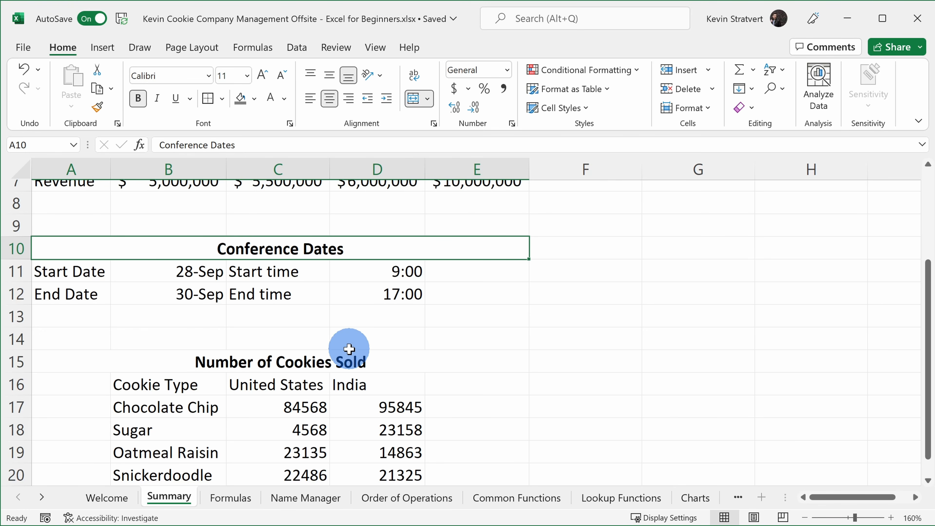
scroll(364, 351, up, 2)
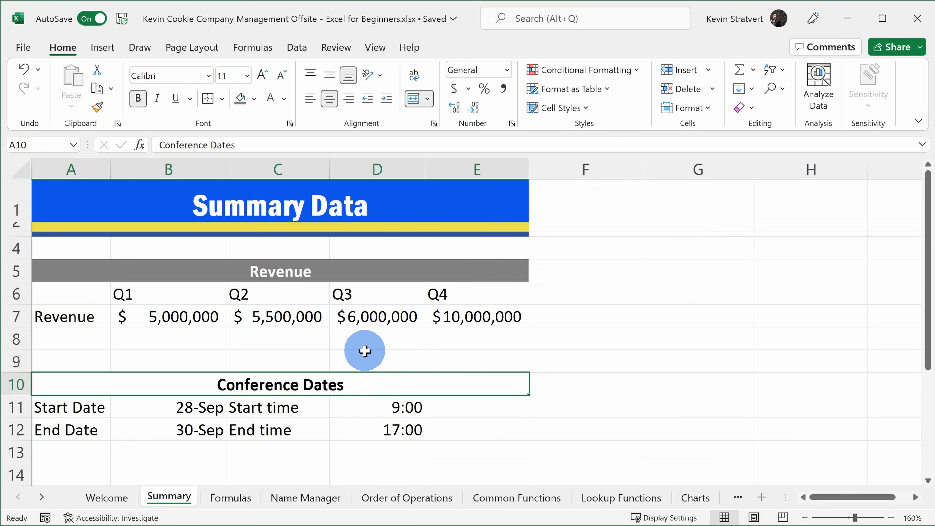
drag(169, 318, 449, 313)
click(457, 316)
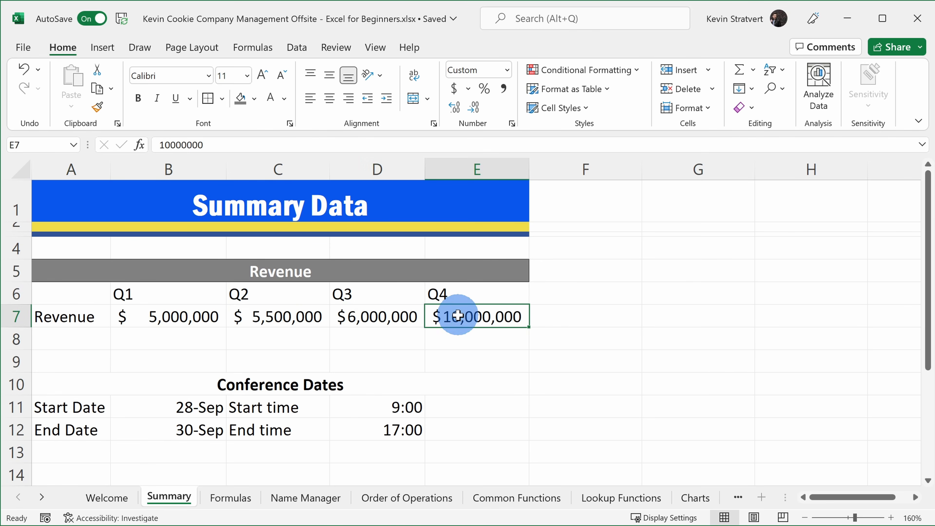
Copy the Revenue heading's formatting onto the Conference Dates and Number of Cookies Sold headings with Format Painter.
click(358, 271)
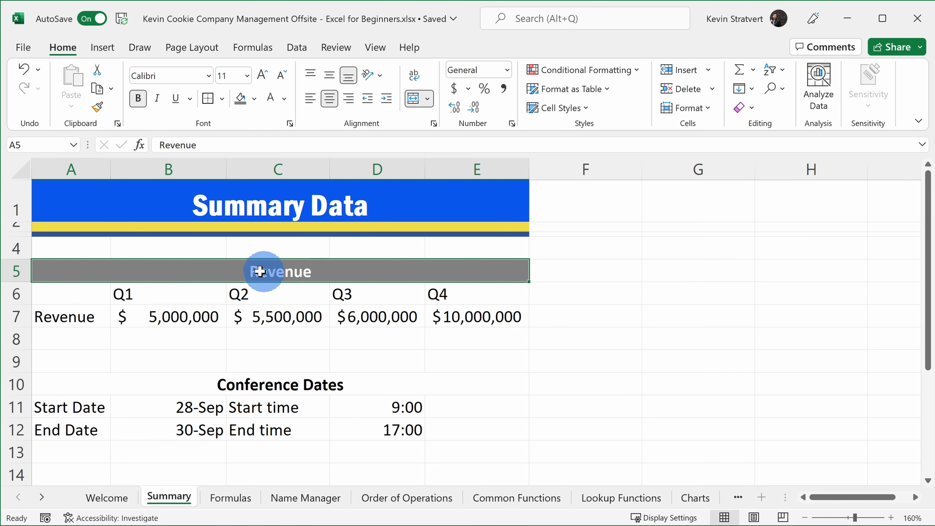
click(97, 106)
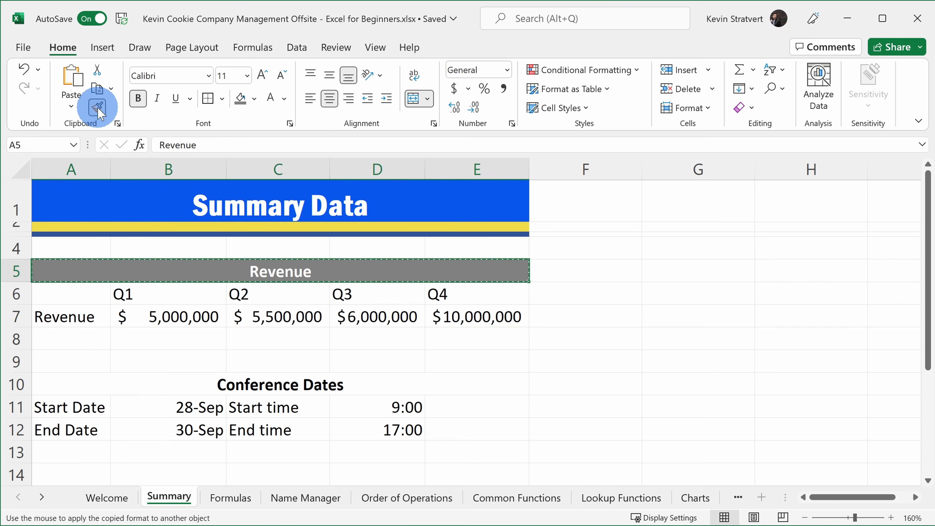
scroll(319, 274, down, 2)
click(326, 245)
scroll(331, 246, down, 2)
click(386, 225)
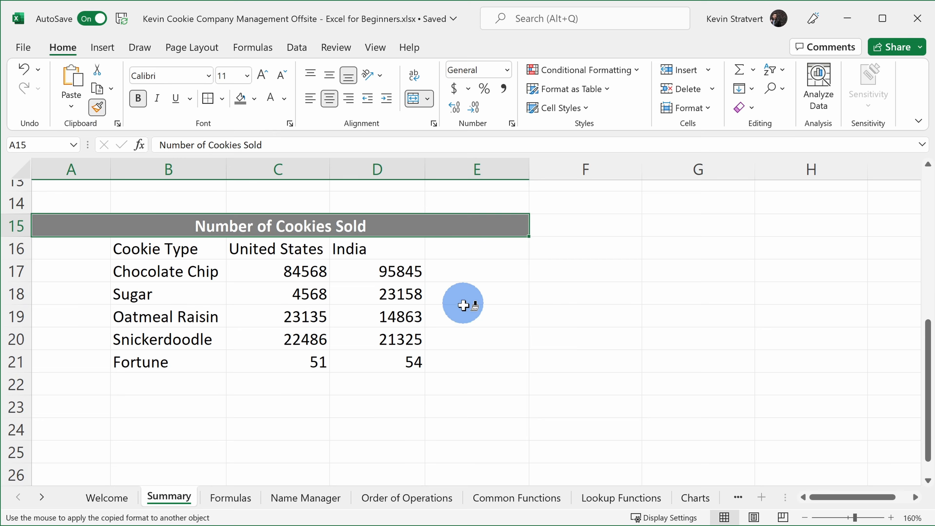
scroll(442, 306, up, 1)
scroll(312, 353, up, 3)
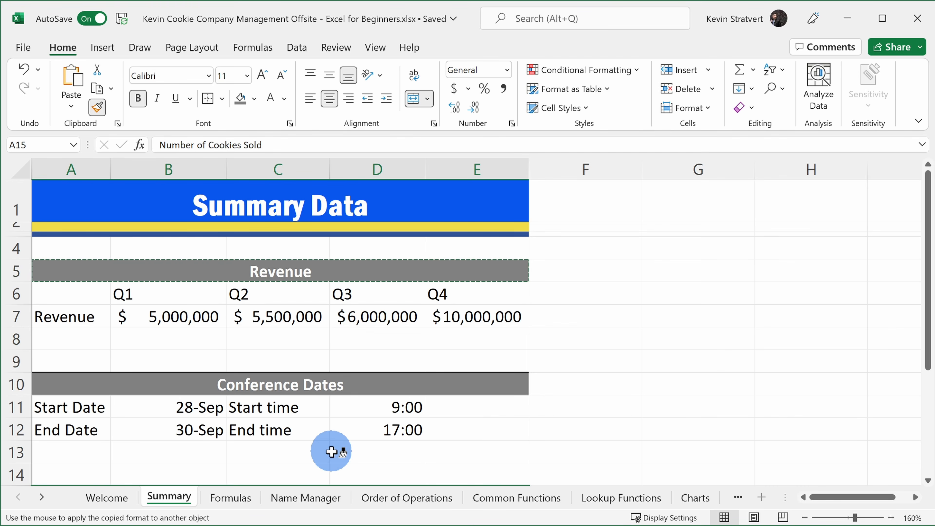
key(Escape)
Format the conference start and end dates in B11:B12 as Short Date.
scroll(331, 451, down, 3)
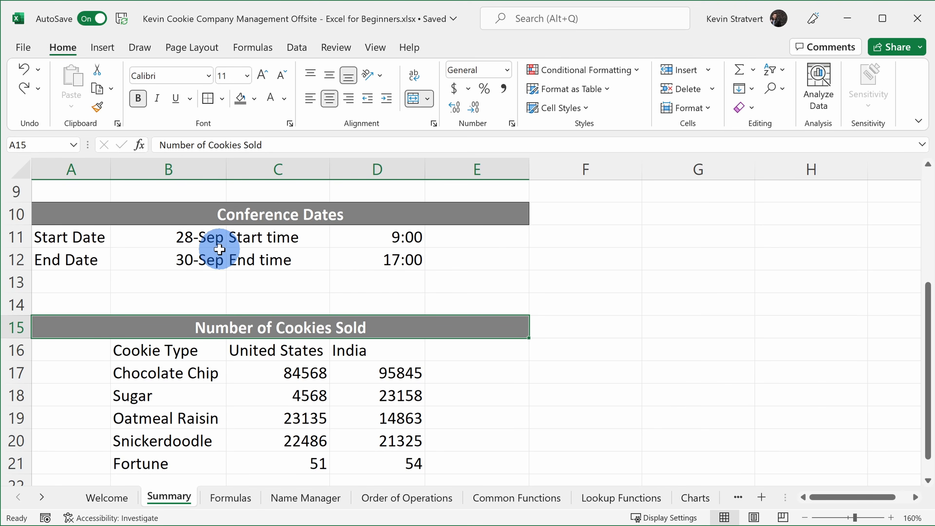
drag(185, 239, 188, 260)
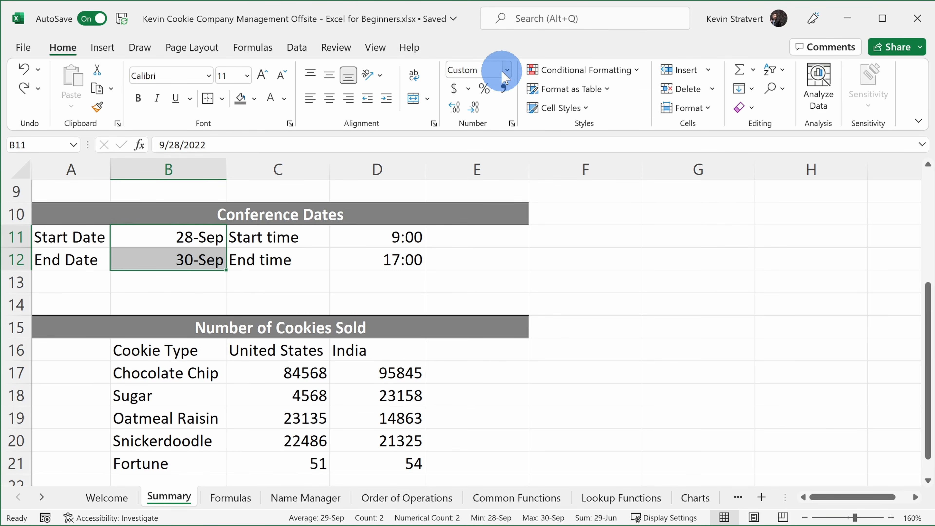
click(510, 72)
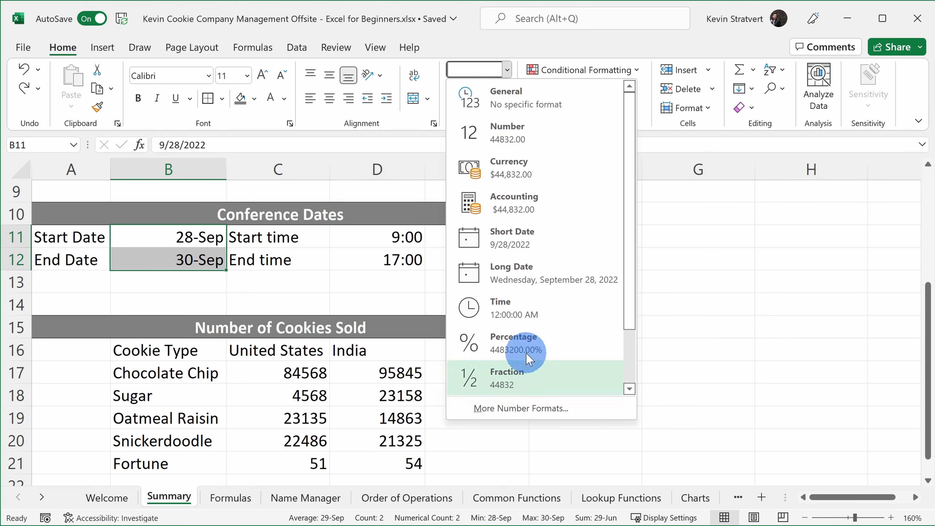
click(519, 240)
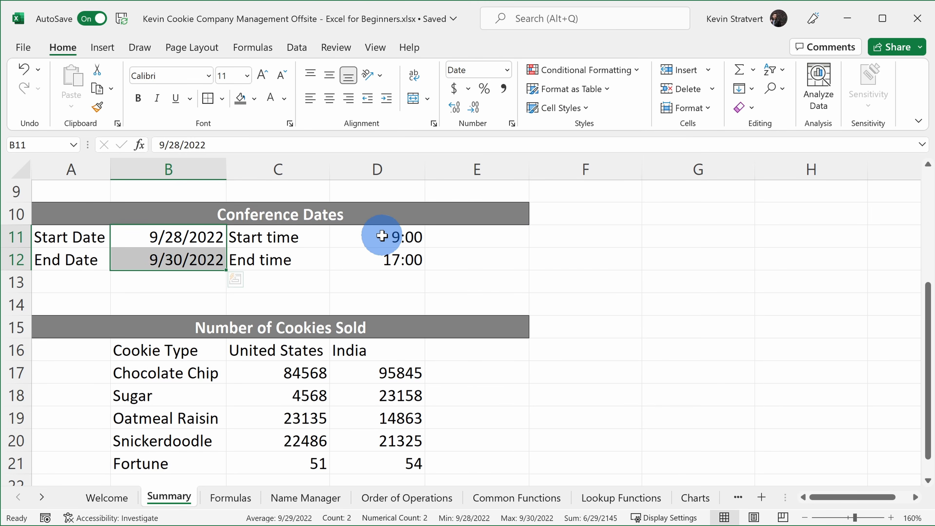
Apply the Time number format to the conference start and end times in D11:D12.
drag(382, 235, 382, 252)
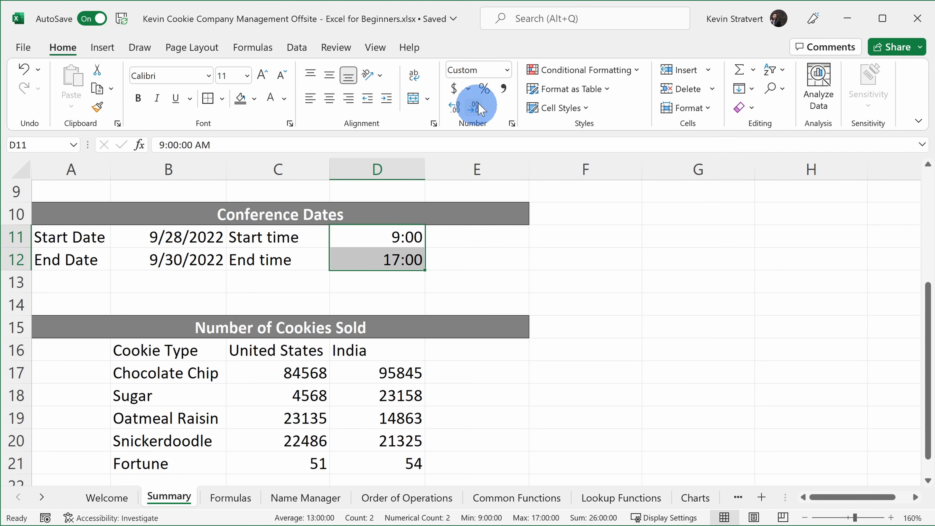
click(507, 70)
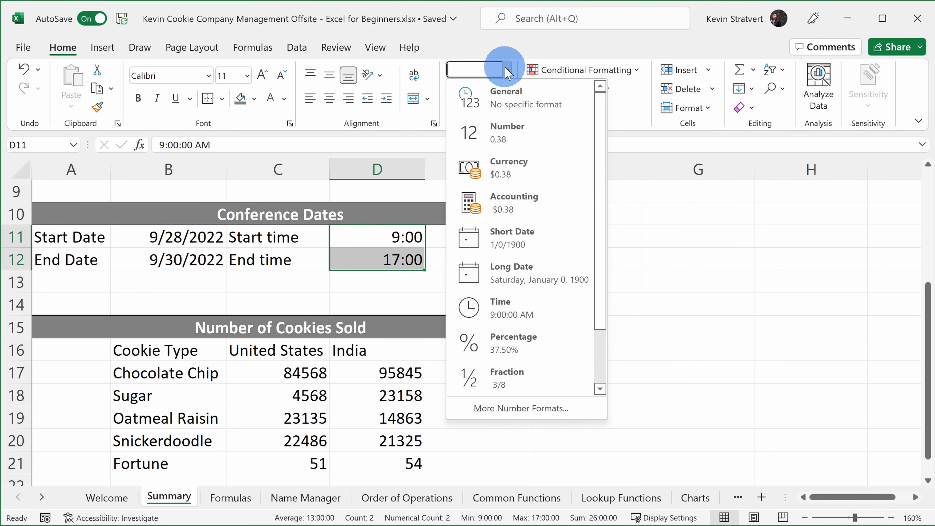
click(527, 314)
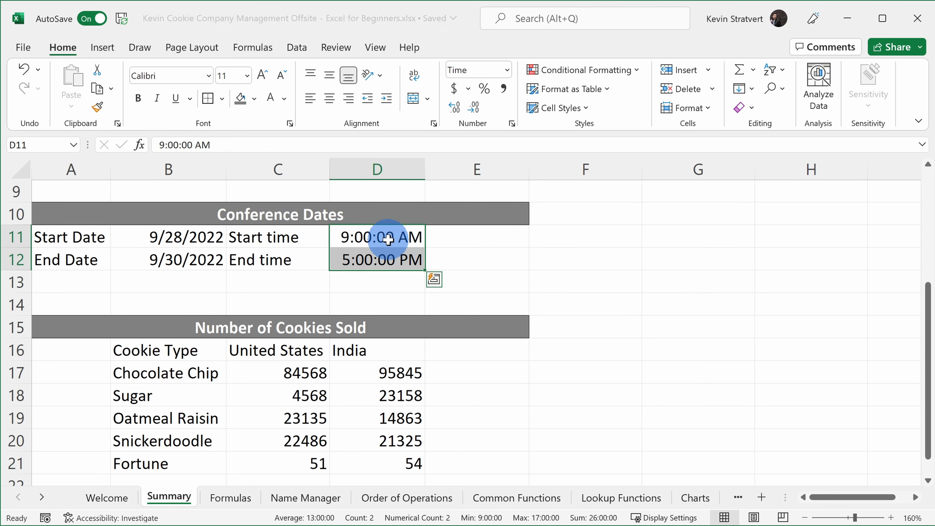
Change the time format of the conference times in D11:D12 to the 1:30 PM type, without seconds.
right_click(389, 244)
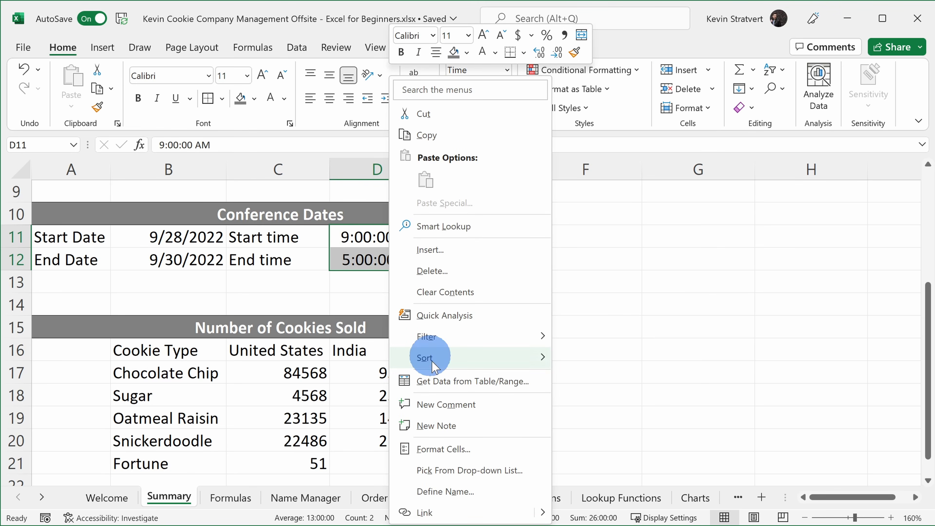
click(476, 449)
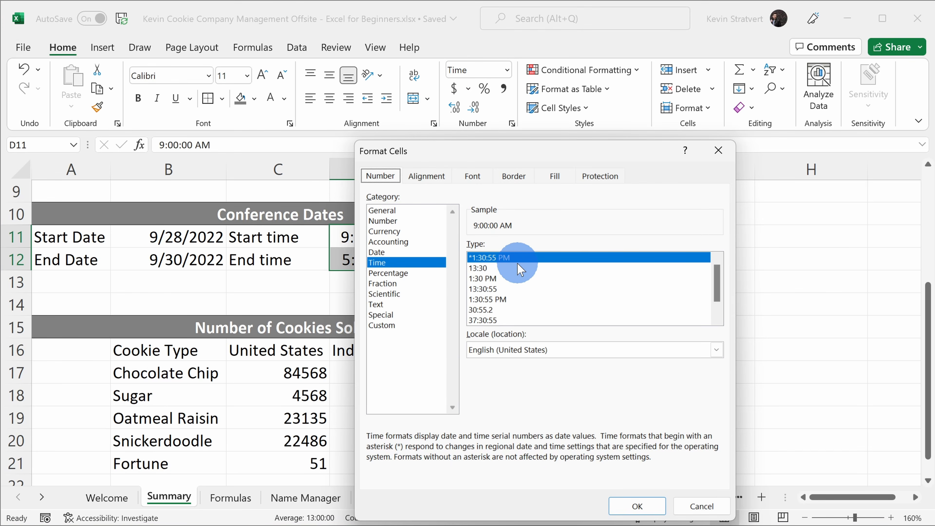
scroll(519, 270, down, 1)
scroll(522, 294, up, 1)
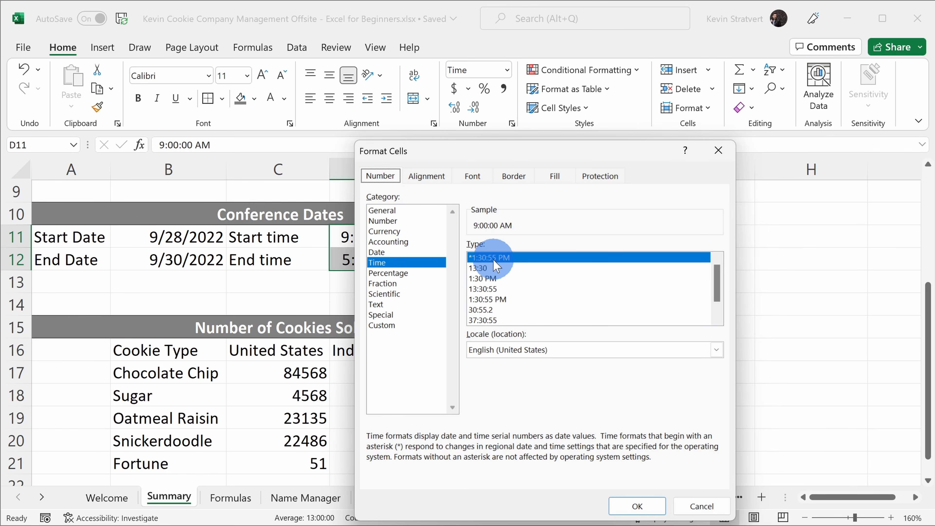
click(501, 278)
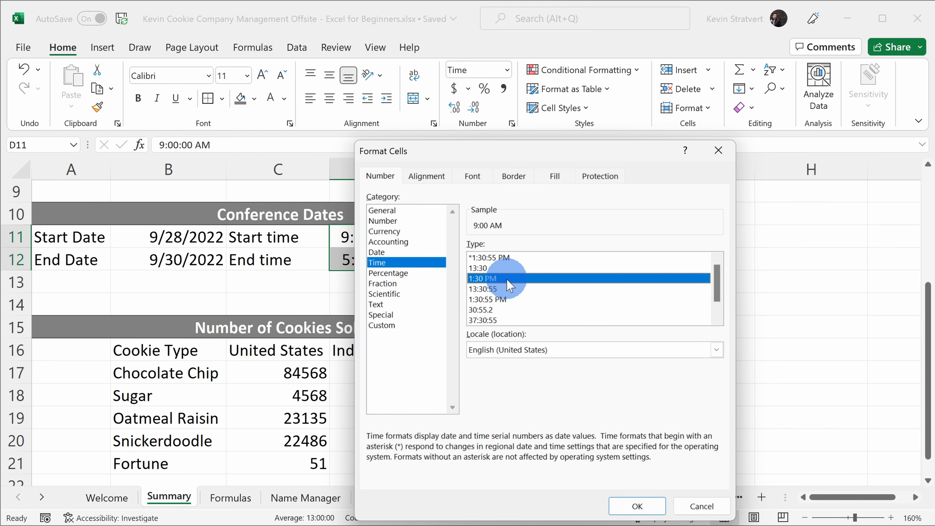
click(640, 505)
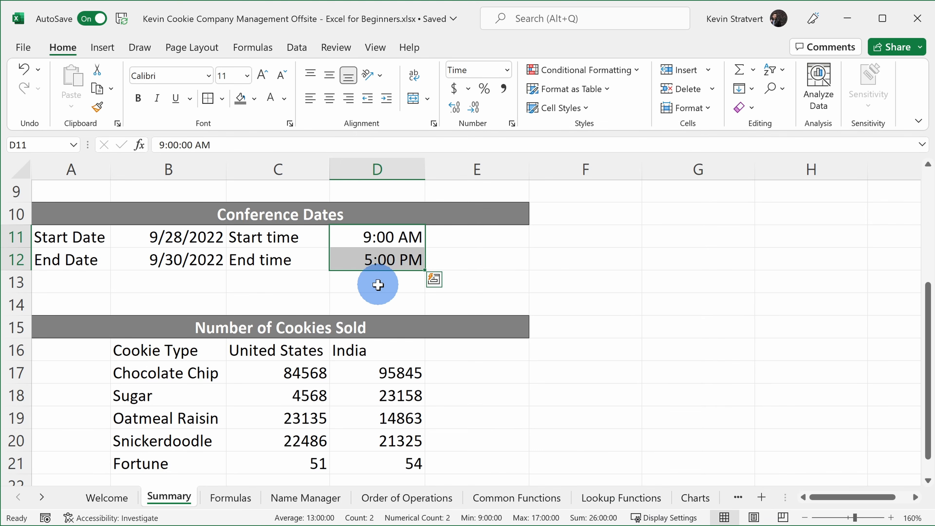
Examine the number, alignment, font, border, fill and protection settings in Format Cells for the conference times in D11:D12.
right_click(386, 256)
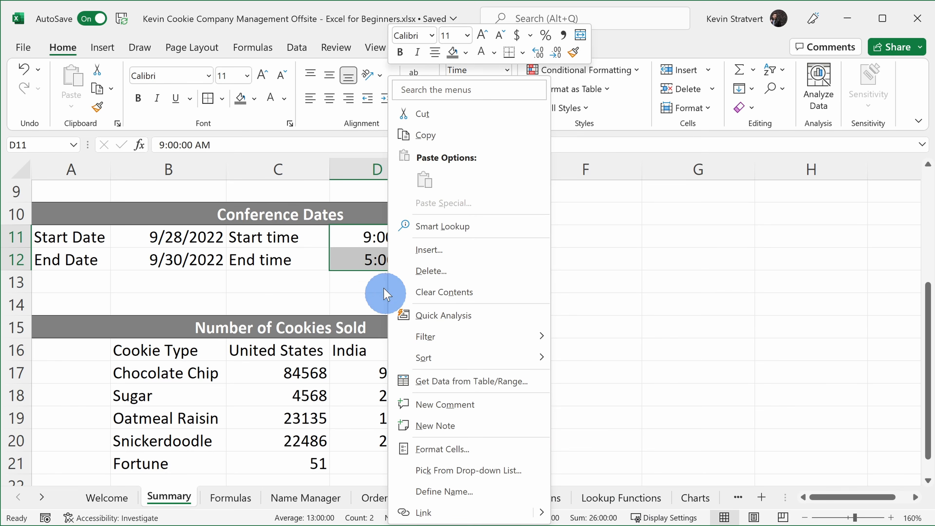
click(362, 263)
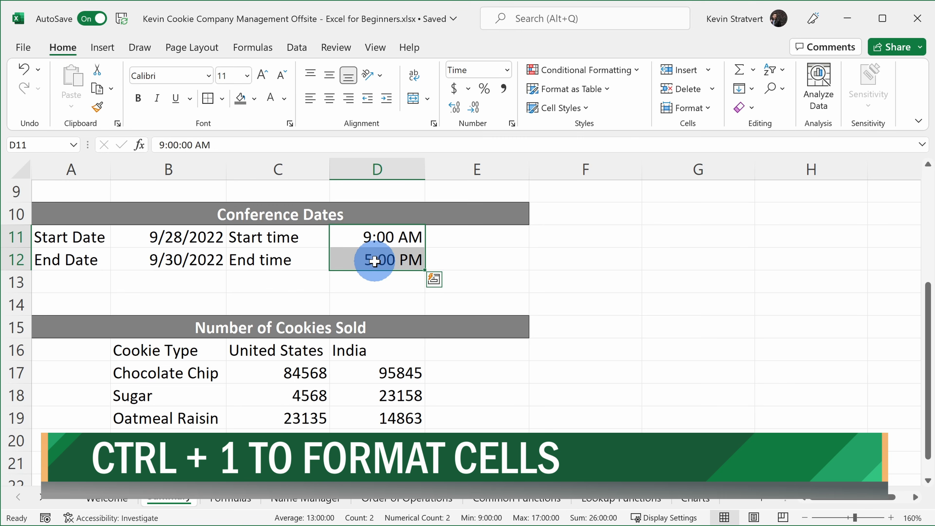
key(ctrl+1)
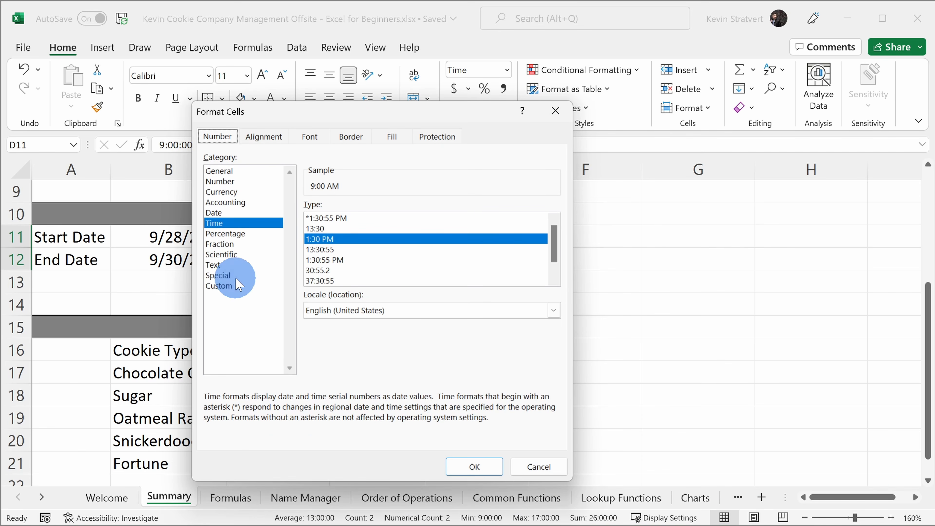
click(264, 137)
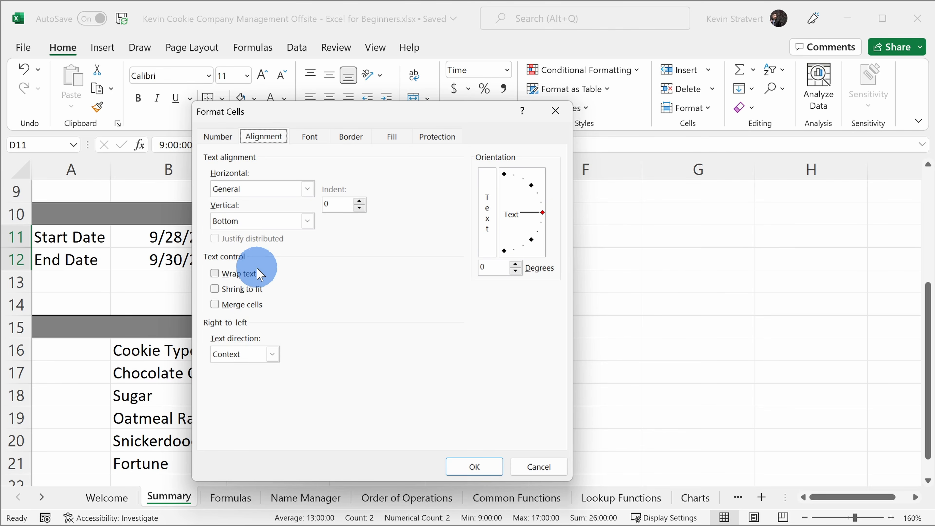
click(309, 141)
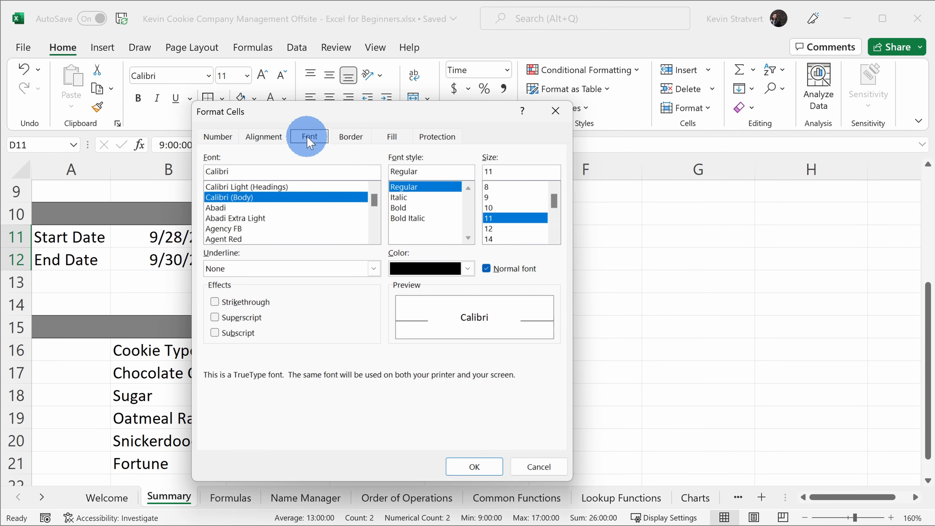
click(350, 138)
click(391, 138)
click(424, 138)
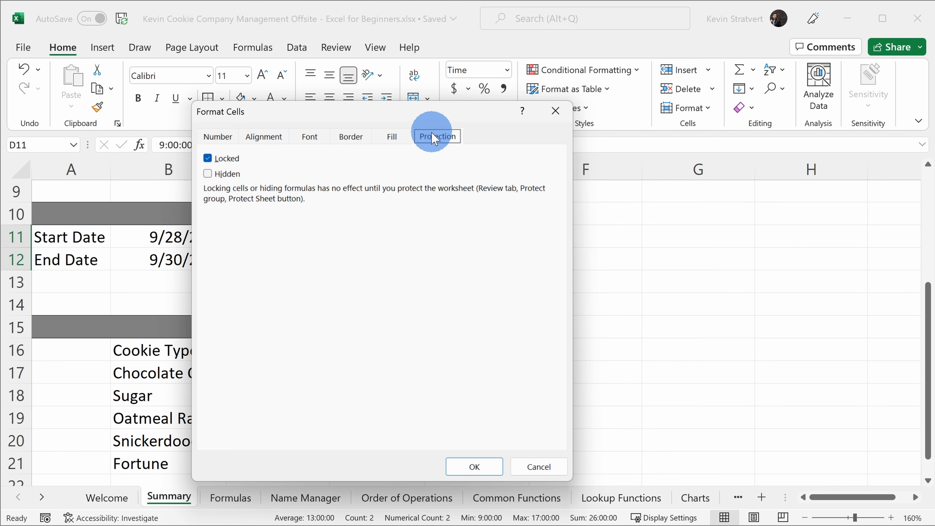
click(235, 146)
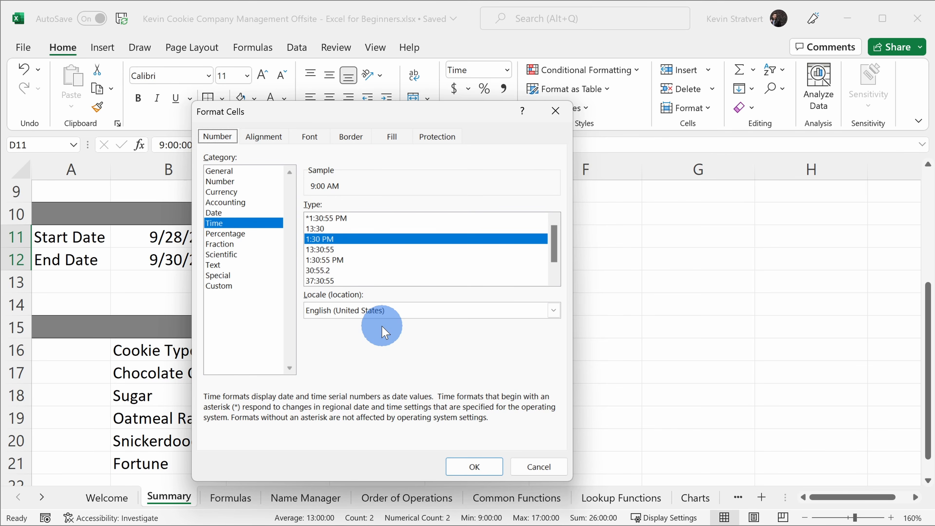
click(537, 466)
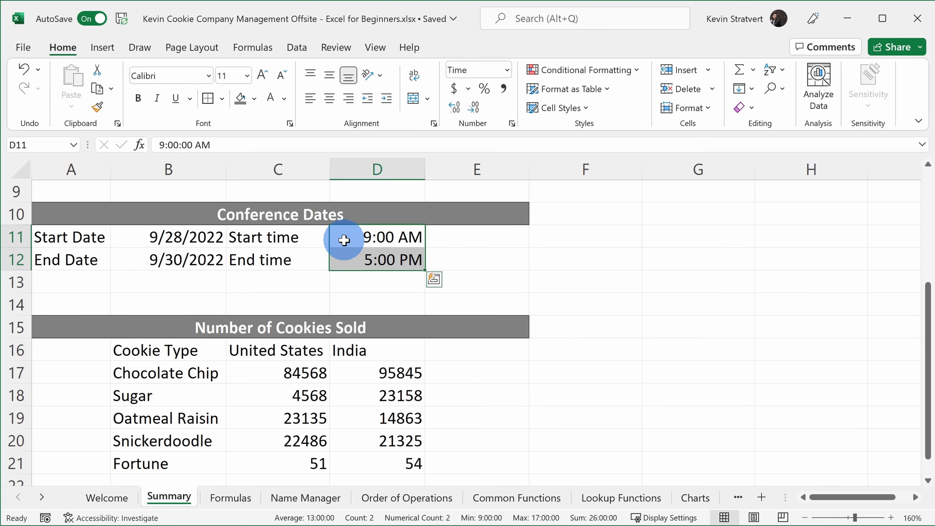
Clear only the formats from the Conference Dates heading in row 10 and undo that clearing.
click(324, 215)
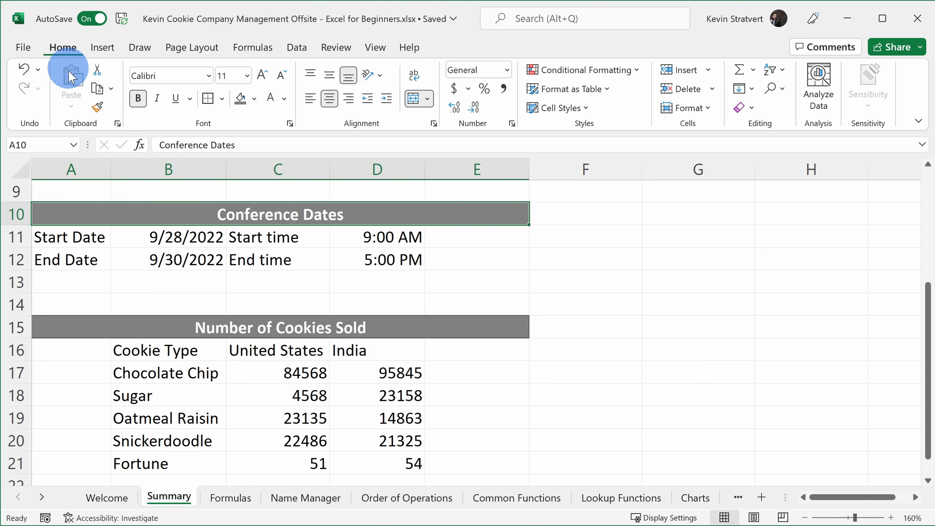
click(753, 111)
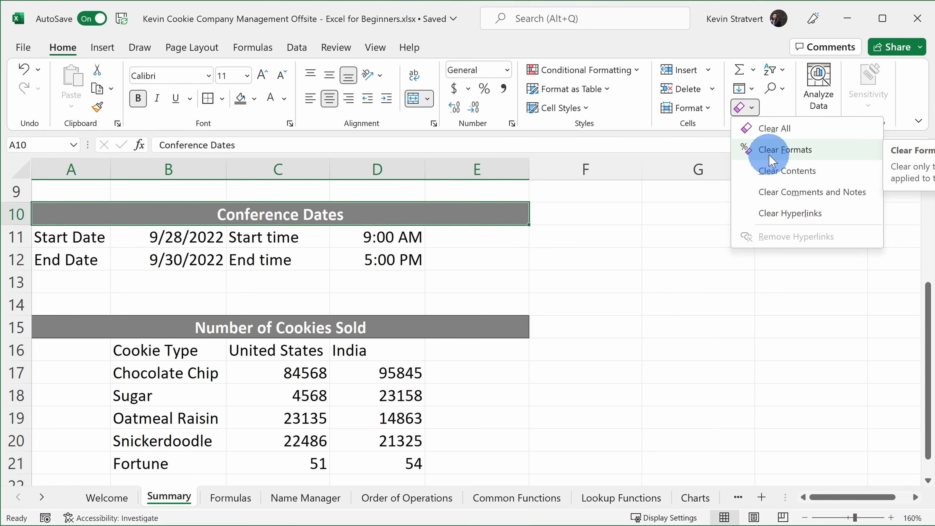
click(797, 161)
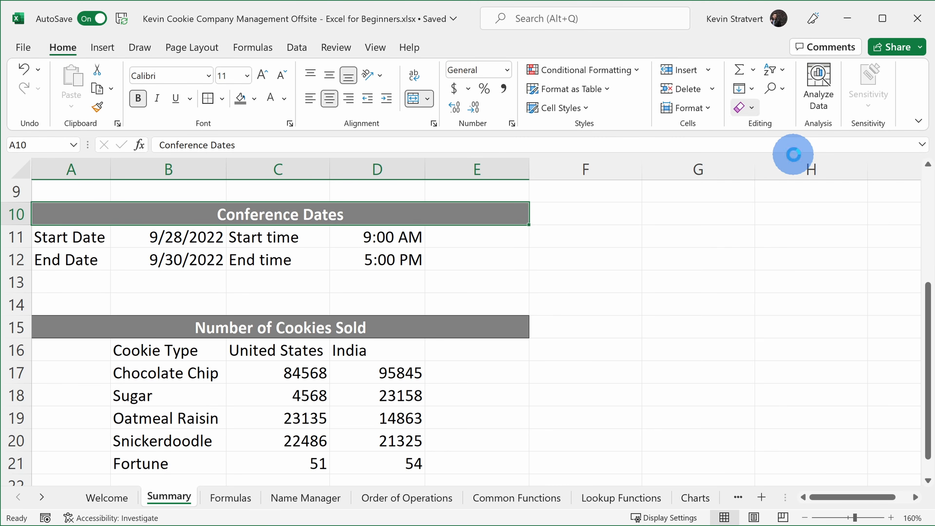
click(192, 232)
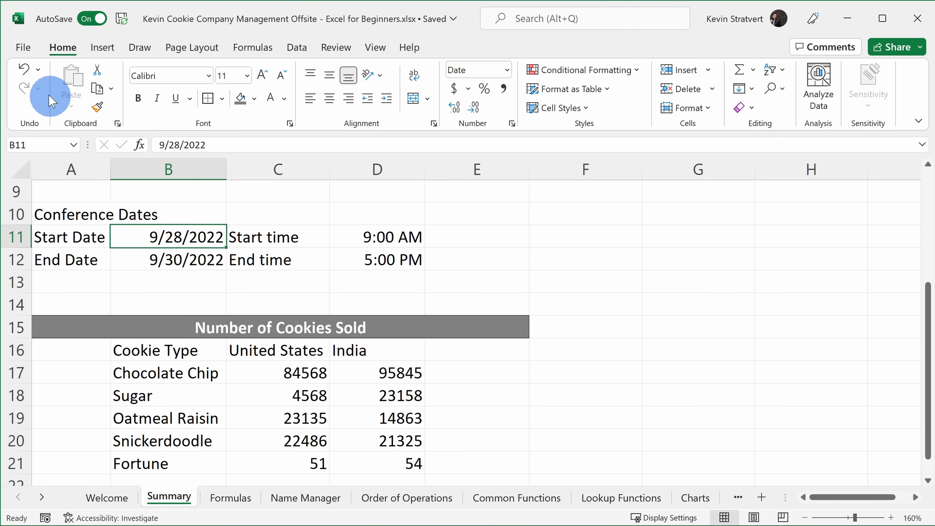
click(25, 73)
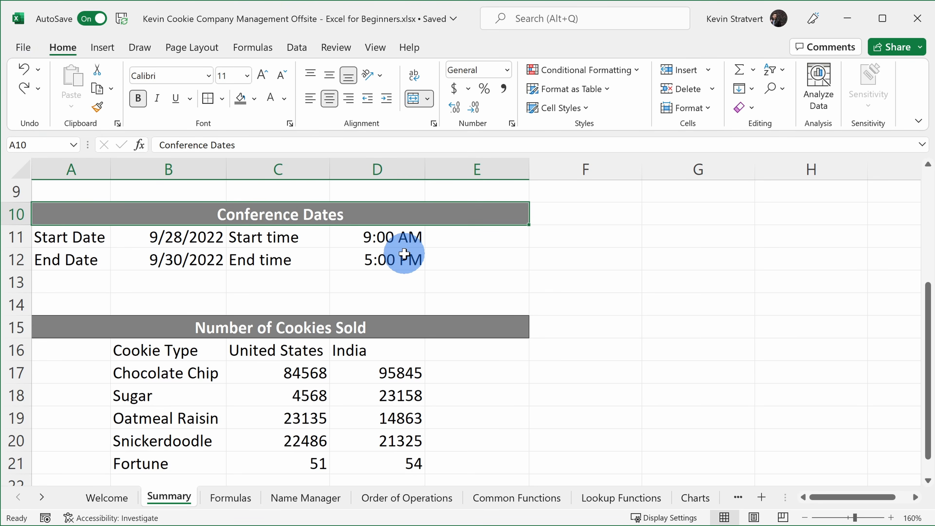